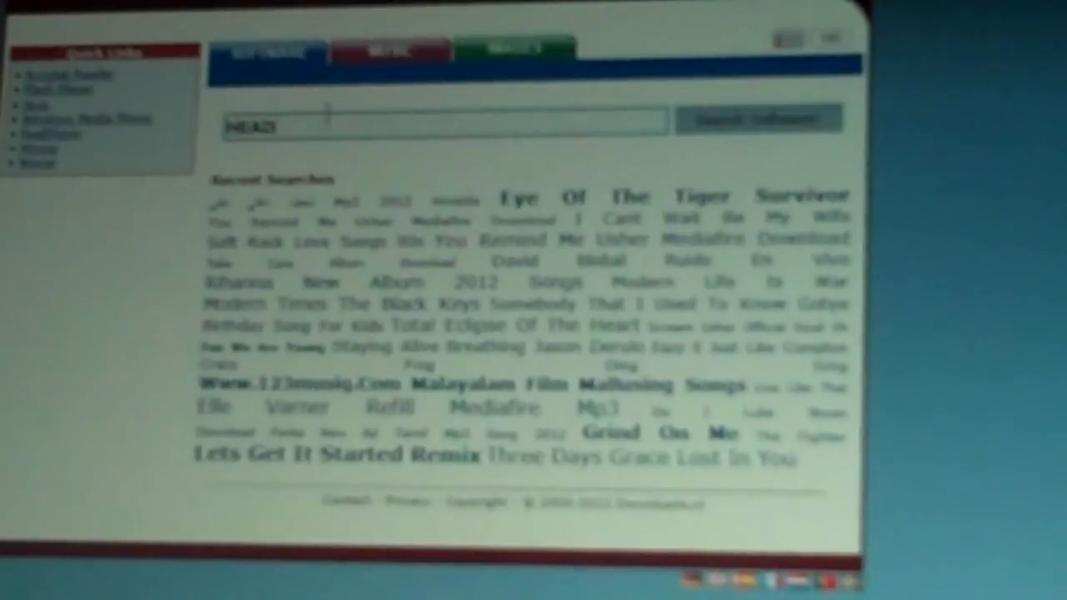
# - Search the site for 'headlines drake', trying the Movies and Music categories
pyautogui.press('BackSpace')
pyautogui.press('BackSpace')
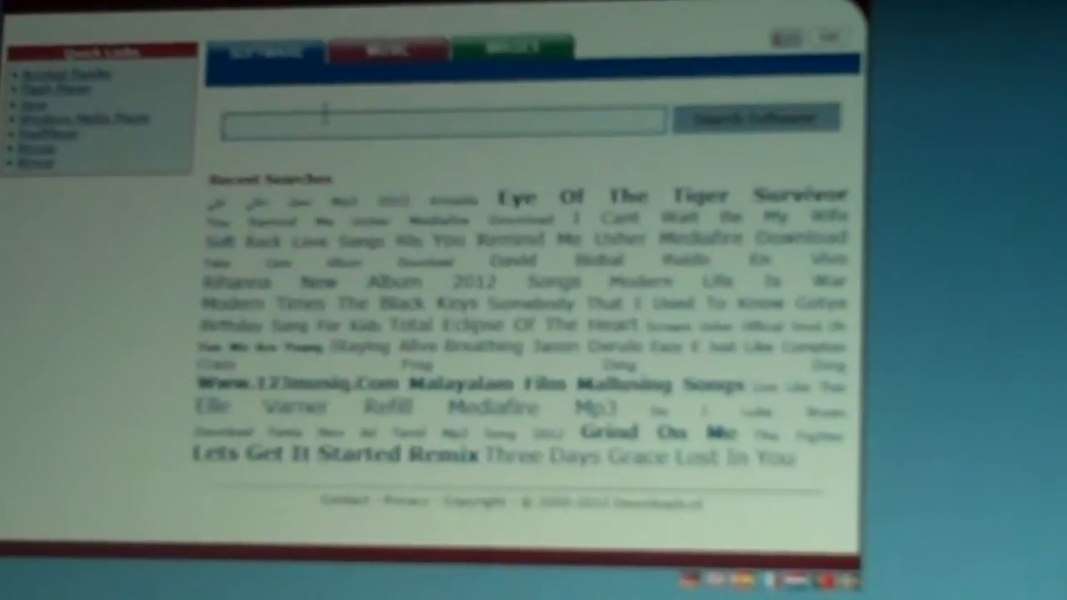
pyautogui.write('headlines drake')
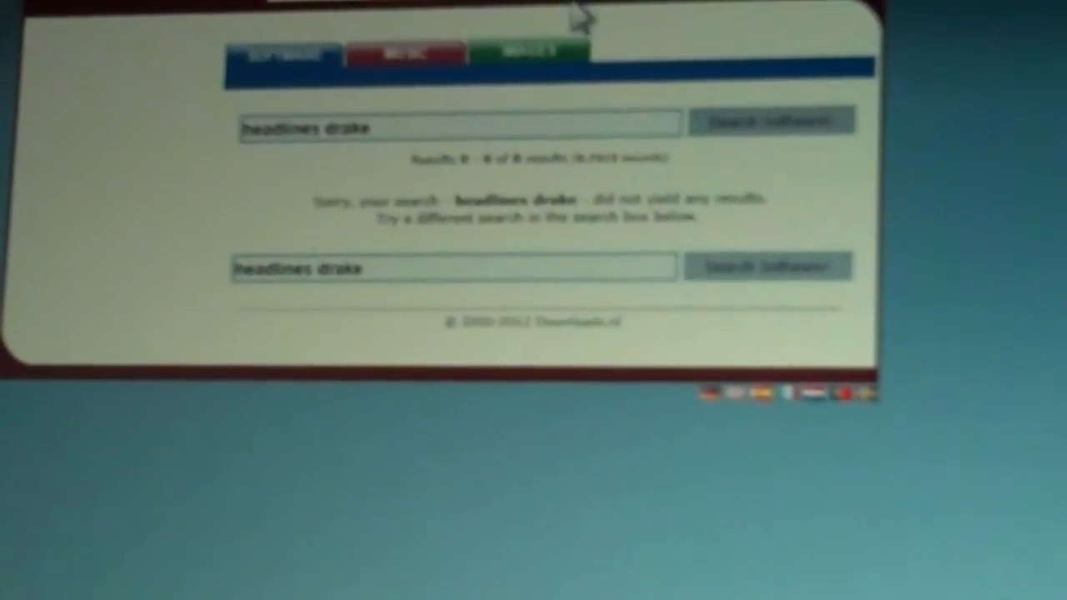
pyautogui.click(560, 60)
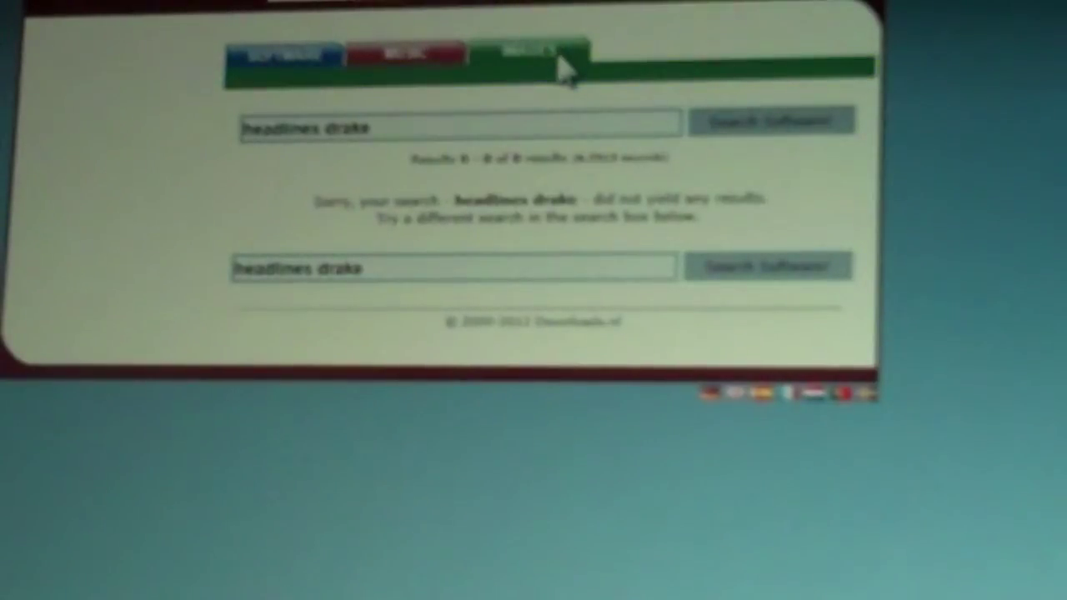
pyautogui.click(448, 60)
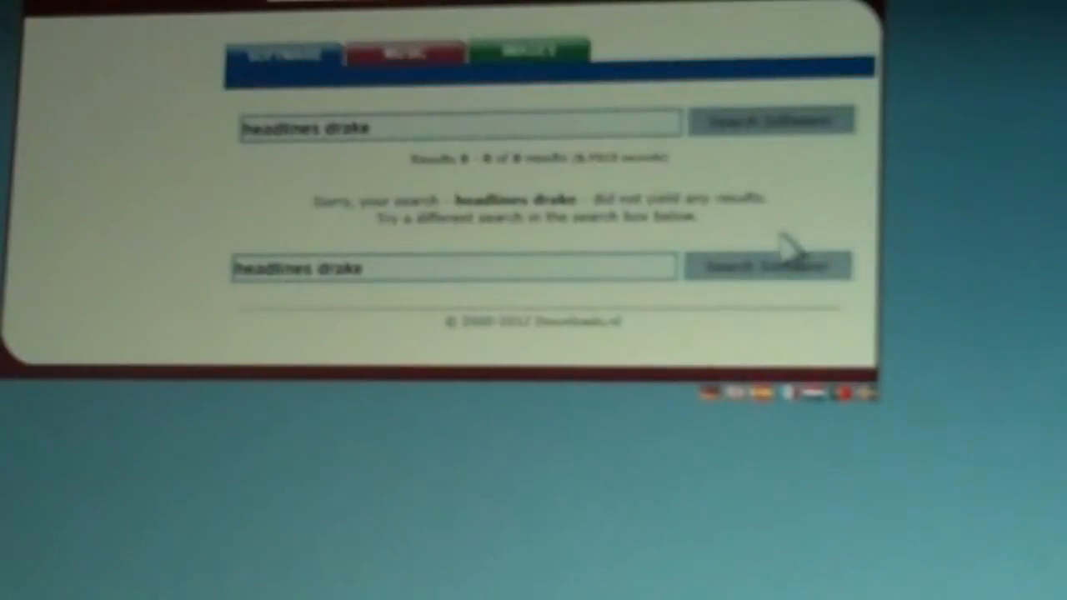
# - Run the 'headlines drake' search again to reach the MP3 result's download
pyautogui.click(767, 267)
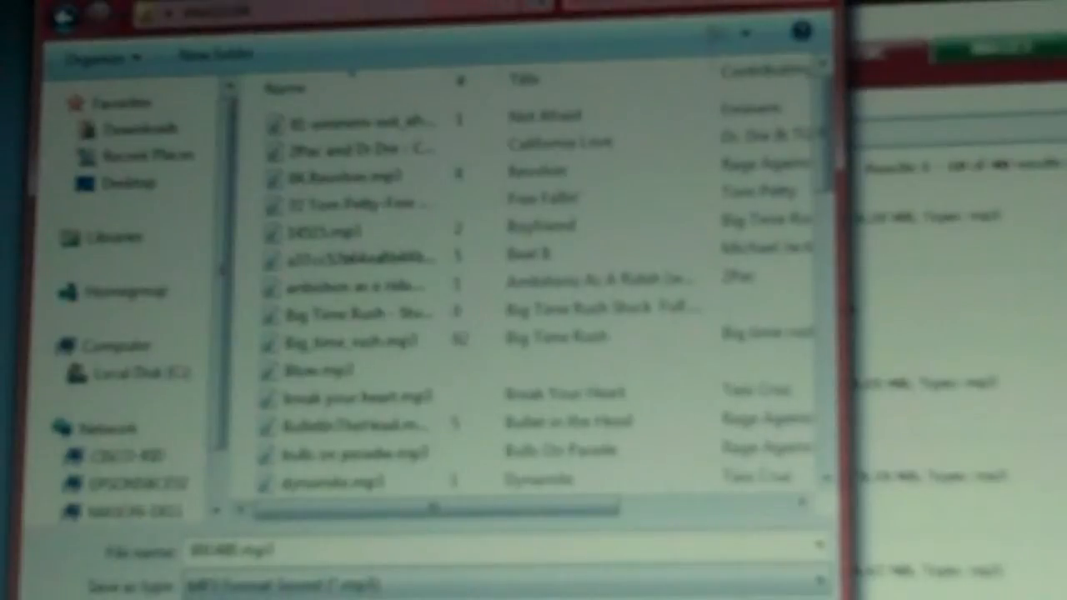
# - Confirm saving the Headlines MP3 into the music download folder
pyautogui.press('Return')
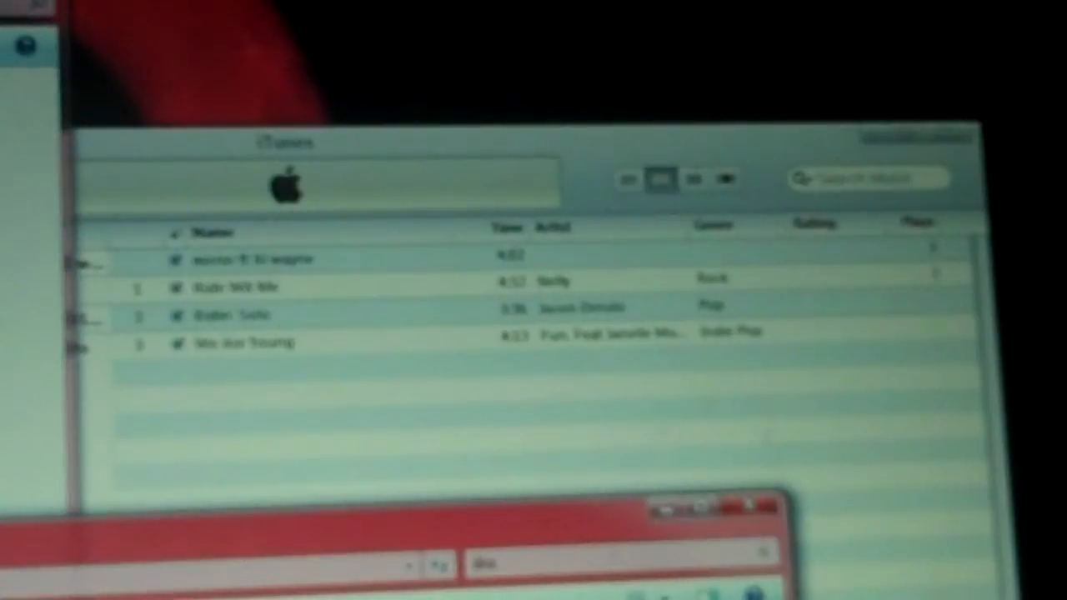
# - Bring iTunes forward, select the new Headlines track by Drake and play it
pyautogui.click(523, 163)
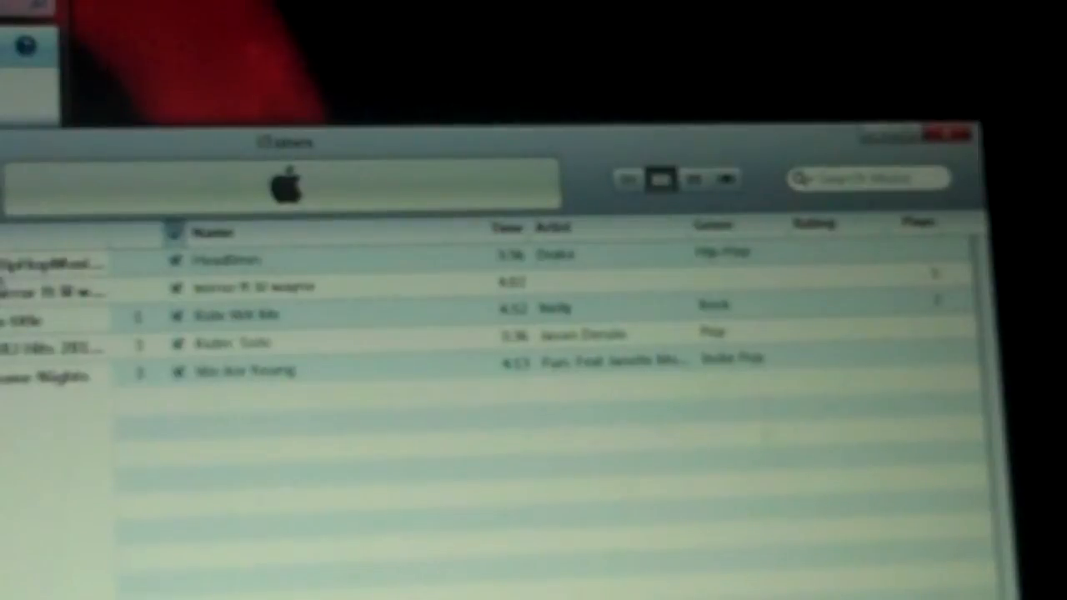
pyautogui.click(213, 260)
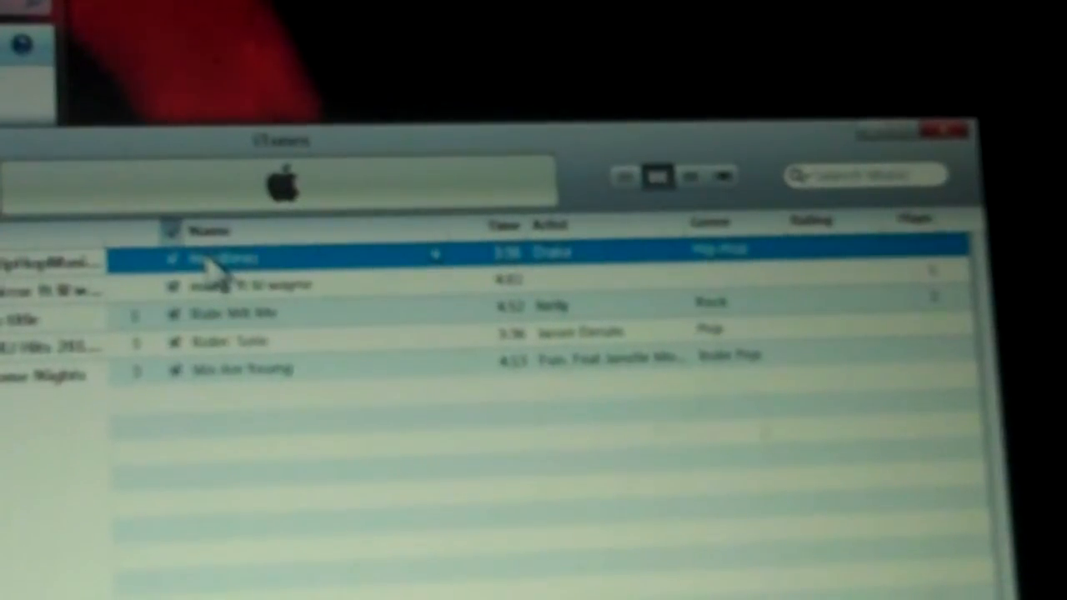
pyautogui.doubleClick(215, 265)
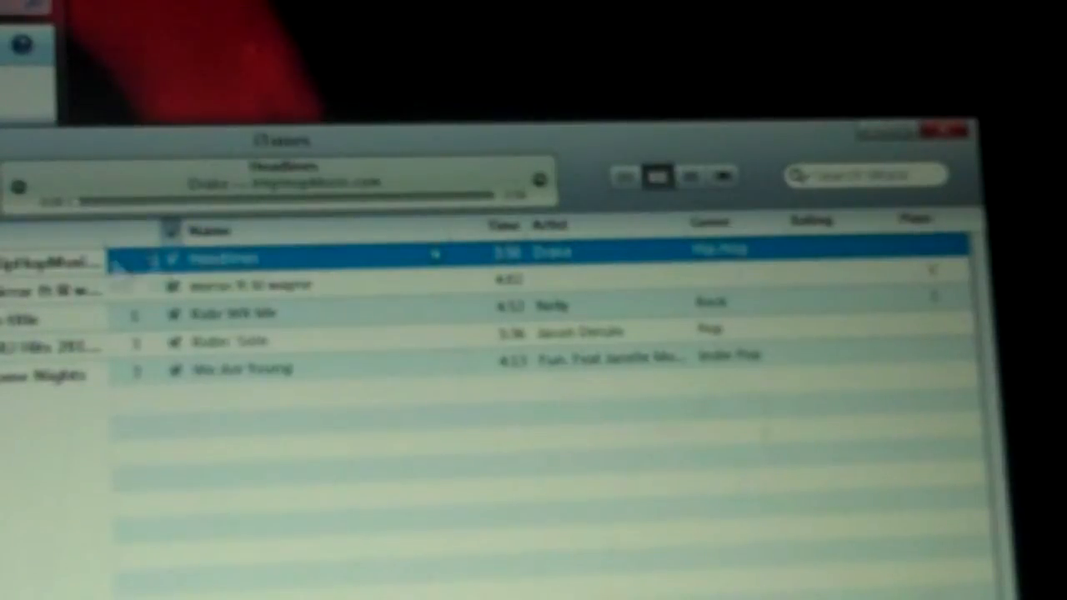